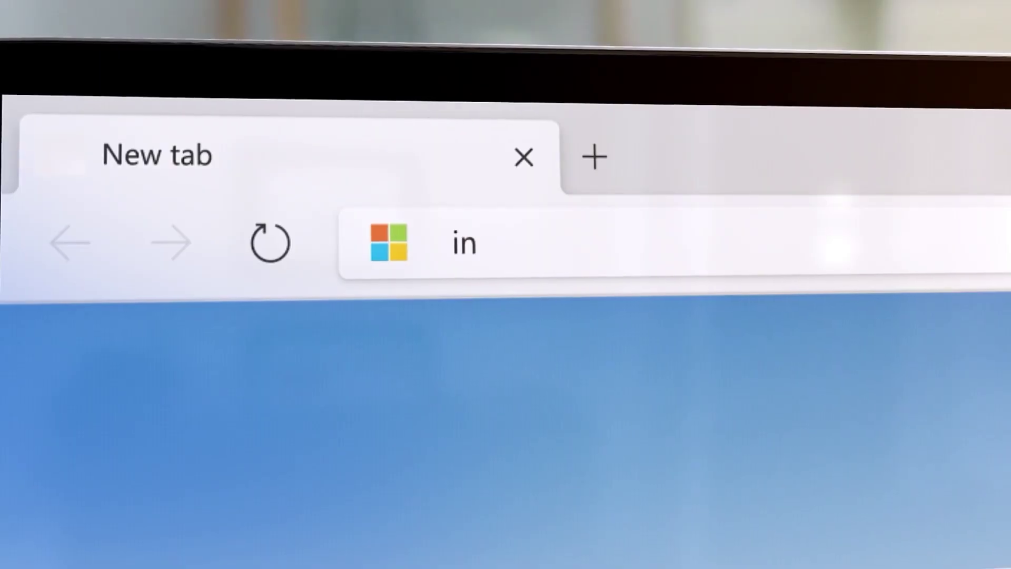
Step: Go to insider.windows.com in Edge to reach the Windows Insider home page
{"action": "type", "text": "dows.co"}
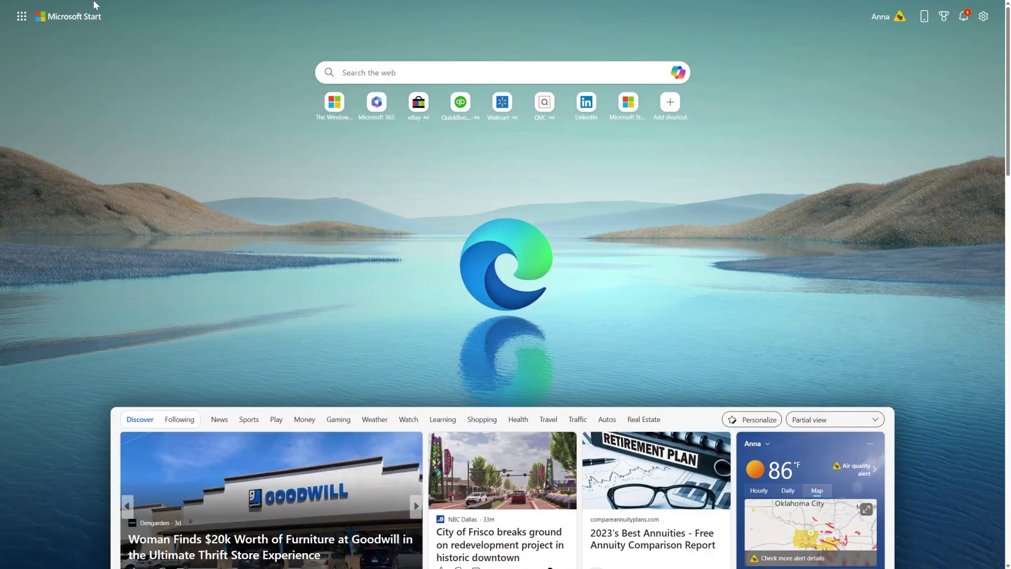
{"action": "left_click", "coordinate": [111, 20]}
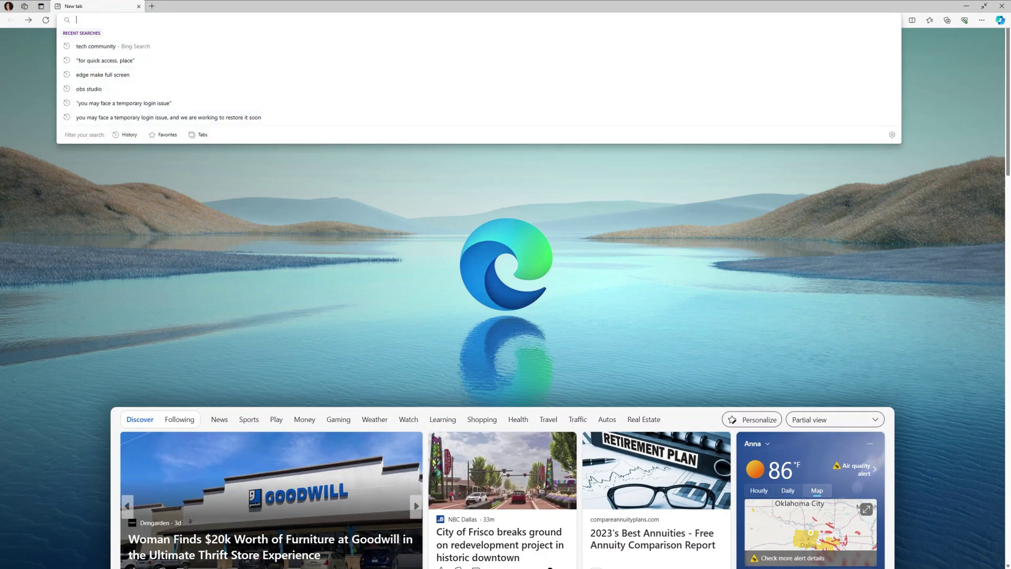
{"action": "type", "text": "insider.windows.com"}
{"action": "key", "text": "Return"}
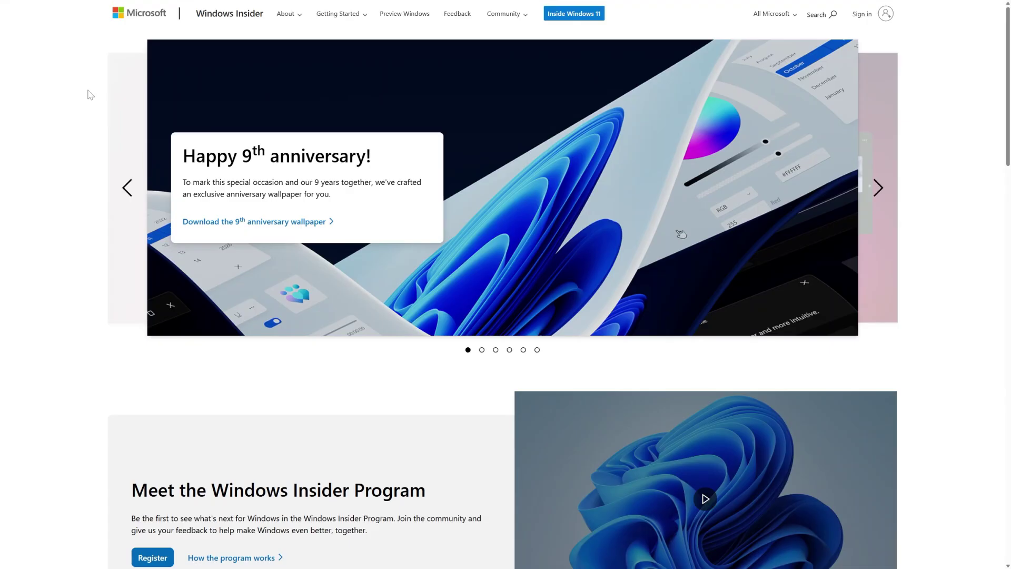
Step: Sign in with the Microsoft account, accept the agreement terms, and submit the Insider registration
{"action": "scroll", "coordinate": [90, 94], "scroll_direction": "down", "scroll_amount": 6}
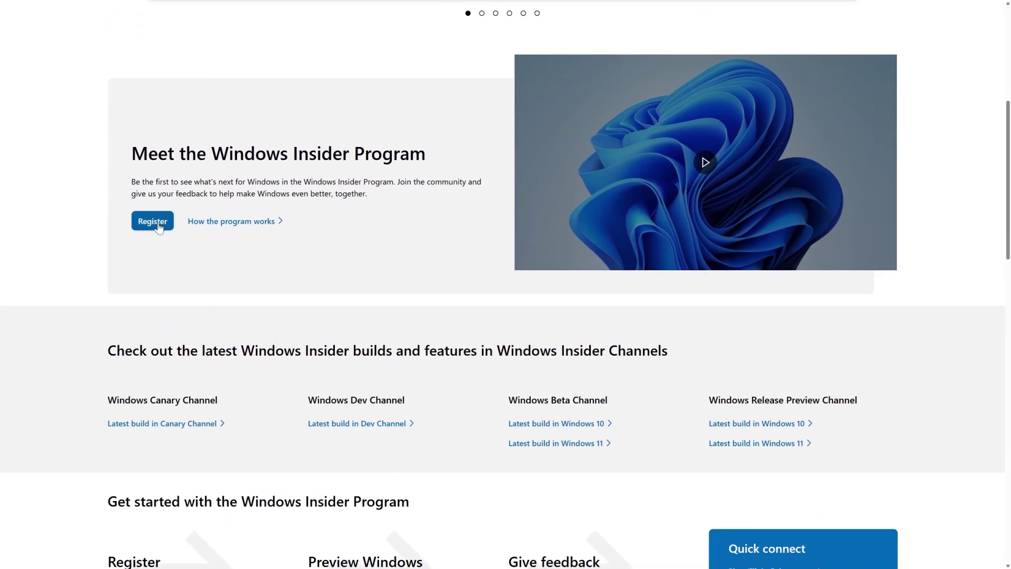
{"action": "left_click", "coordinate": [160, 229]}
{"action": "left_click", "coordinate": [140, 149]}
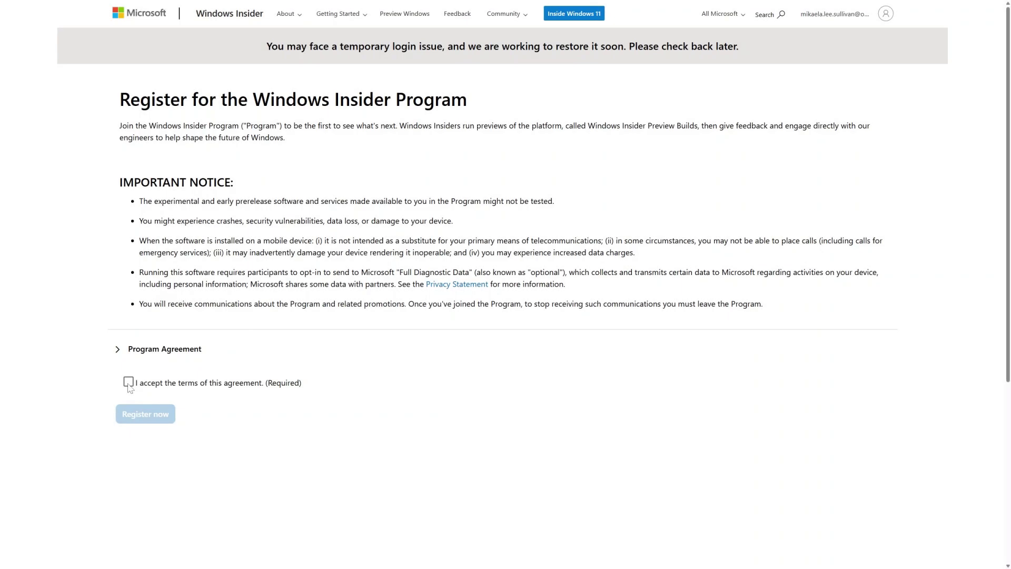
{"action": "left_click", "coordinate": [129, 382]}
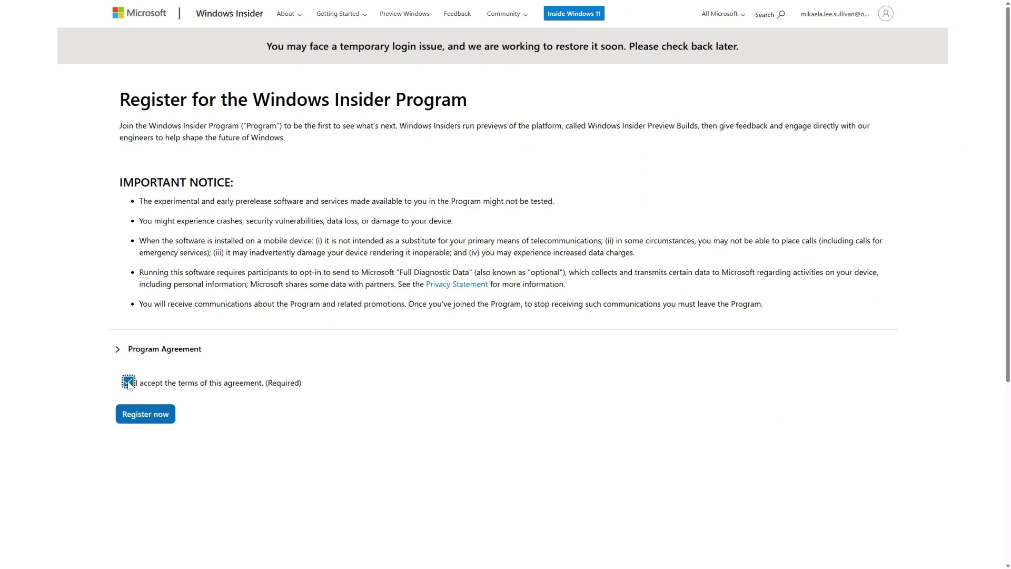
{"action": "left_click", "coordinate": [148, 415]}
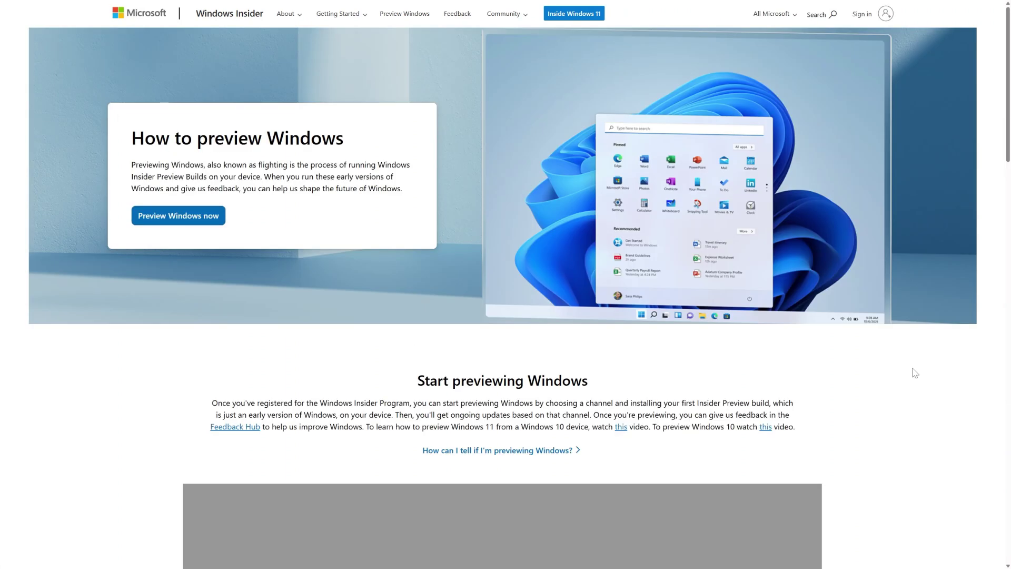
Step: Switch to the '2. Preview Windows' step and expand the Supported languages list
{"action": "scroll", "coordinate": [915, 372], "scroll_direction": "down", "scroll_amount": 15}
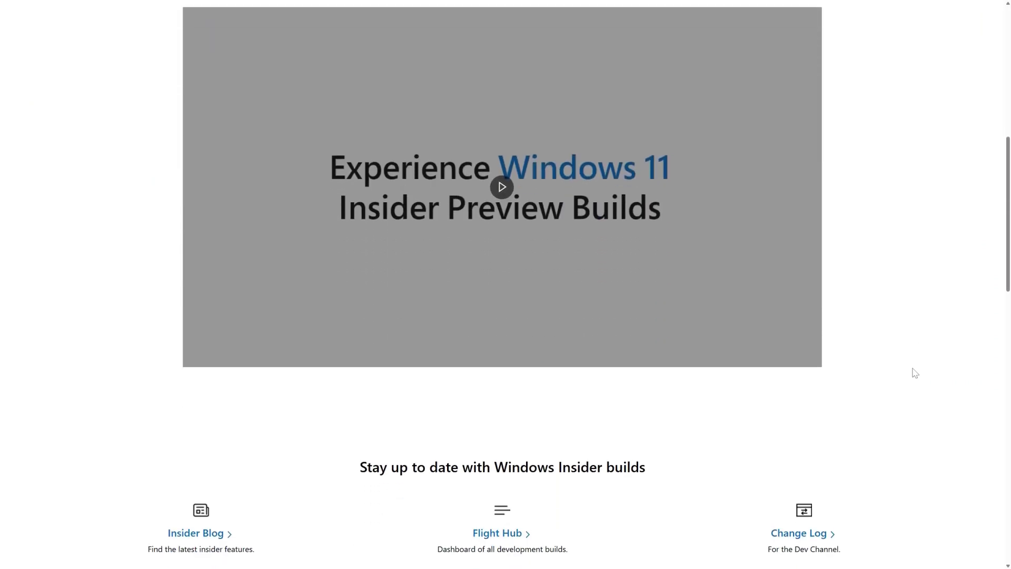
{"action": "scroll", "coordinate": [914, 373], "scroll_direction": "down", "scroll_amount": 2}
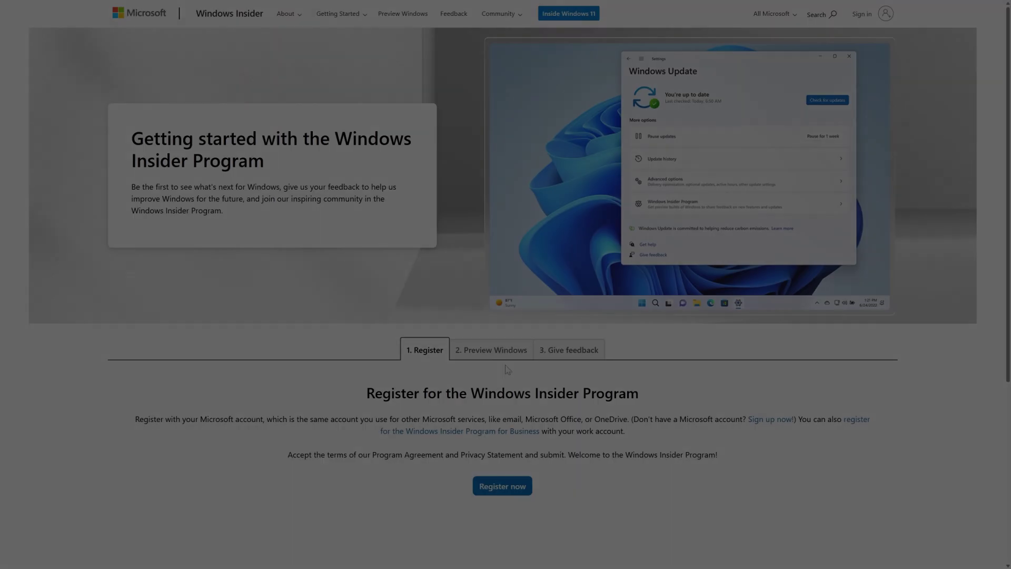
{"action": "left_click", "coordinate": [494, 354]}
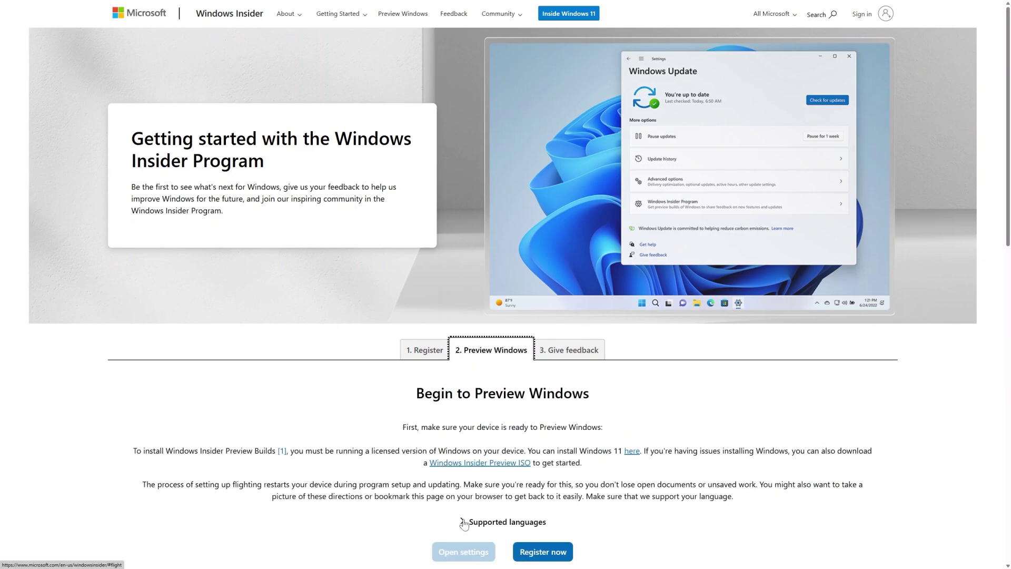
{"action": "left_click", "coordinate": [463, 523]}
{"action": "scroll", "coordinate": [463, 523], "scroll_direction": "down", "scroll_amount": 5}
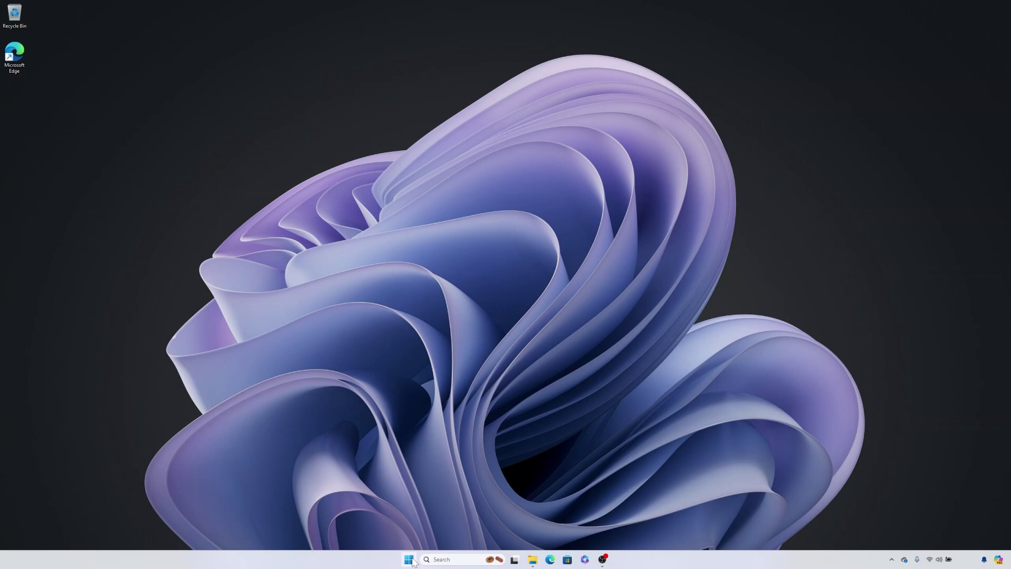
Step: Go to Settings > Windows Update > Windows Insider Program, start joining, and link the Microsoft account
{"action": "left_click", "coordinate": [409, 559]}
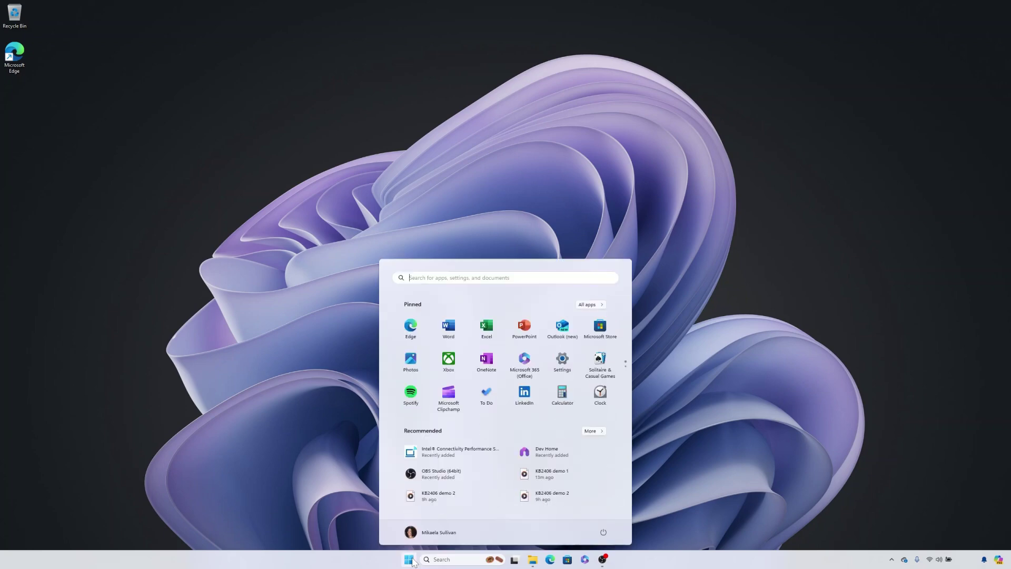
{"action": "left_click", "coordinate": [562, 362]}
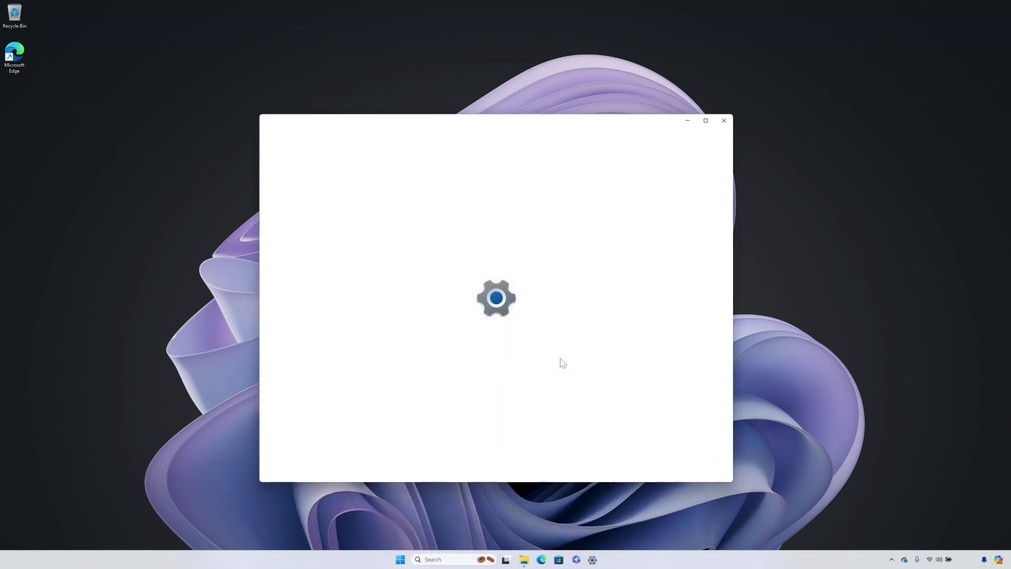
{"action": "left_click", "coordinate": [354, 378]}
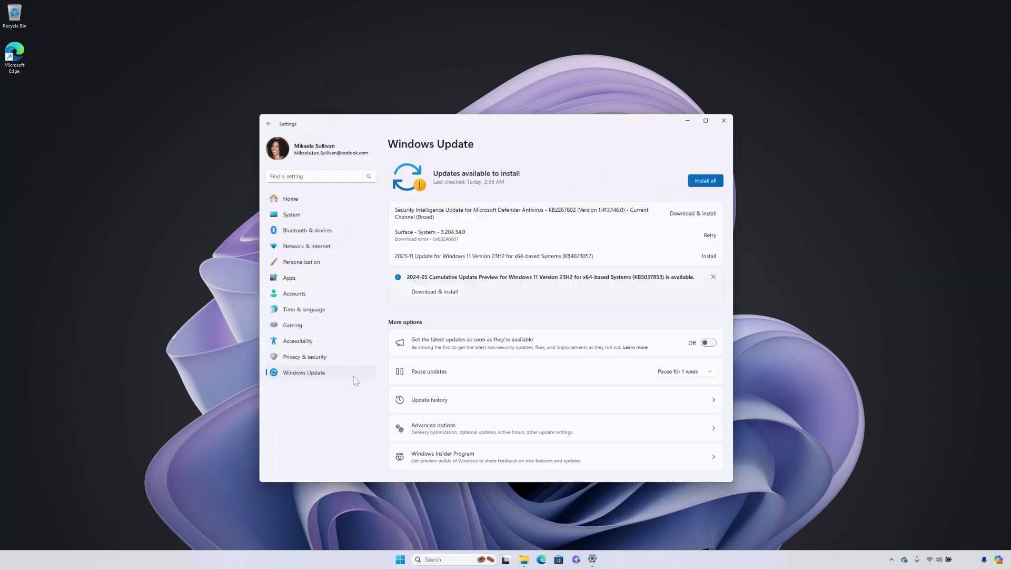
{"action": "left_click", "coordinate": [452, 460]}
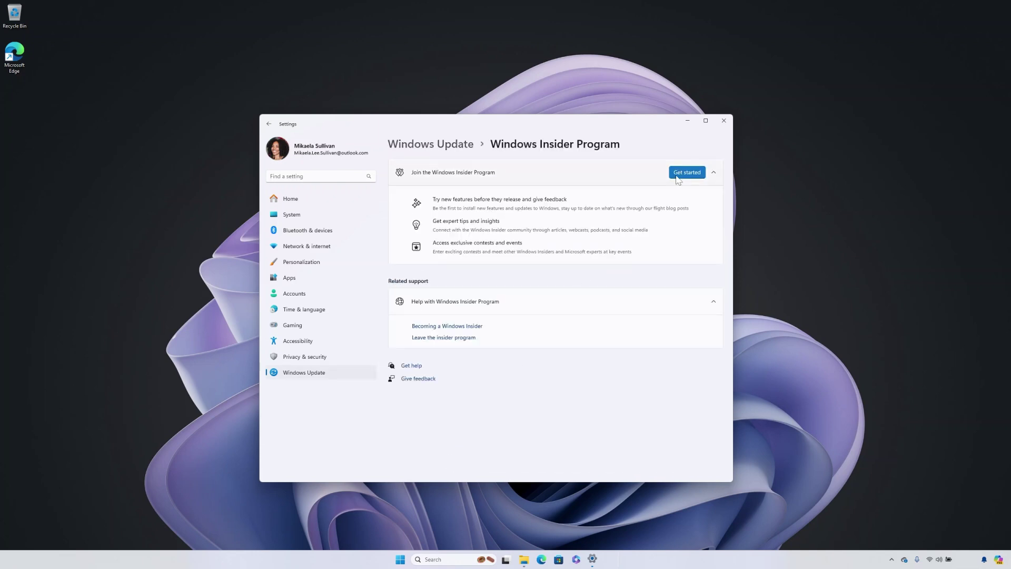
{"action": "left_click", "coordinate": [678, 175]}
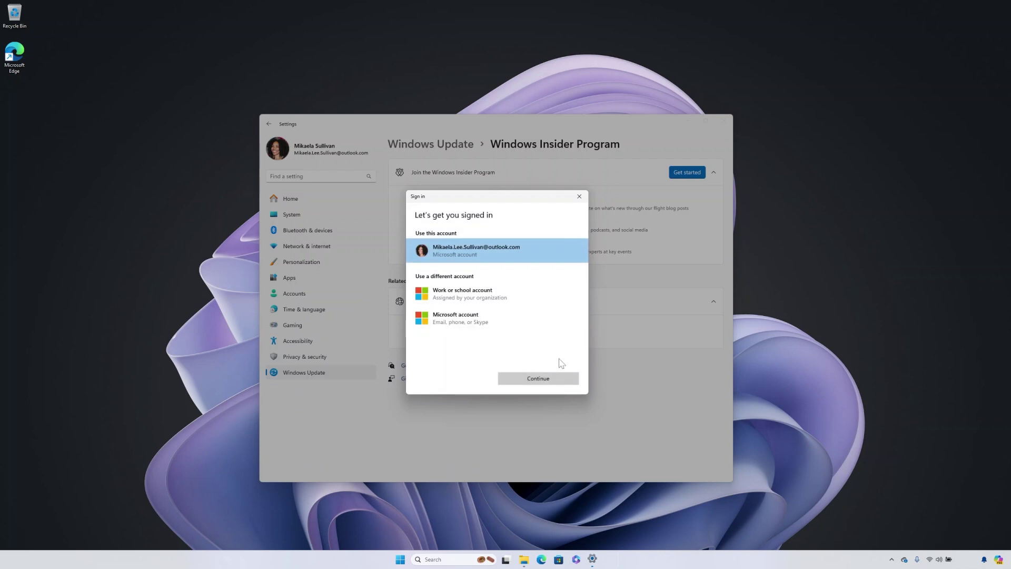
{"action": "left_click", "coordinate": [566, 380]}
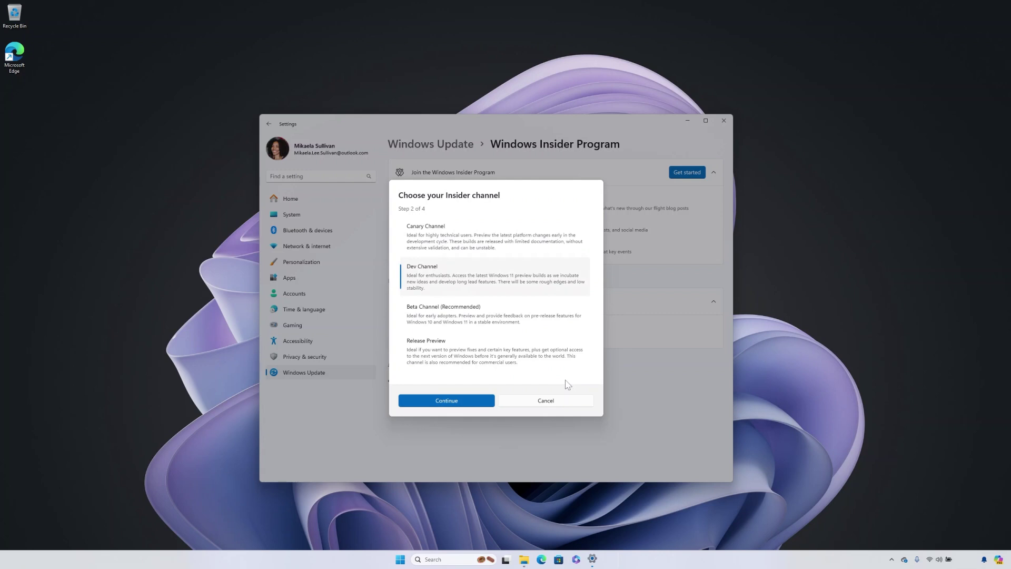
Step: Choose the Dev Channel, confirm its warning, and accept the Insider agreements for this device
{"action": "left_click", "coordinate": [481, 404]}
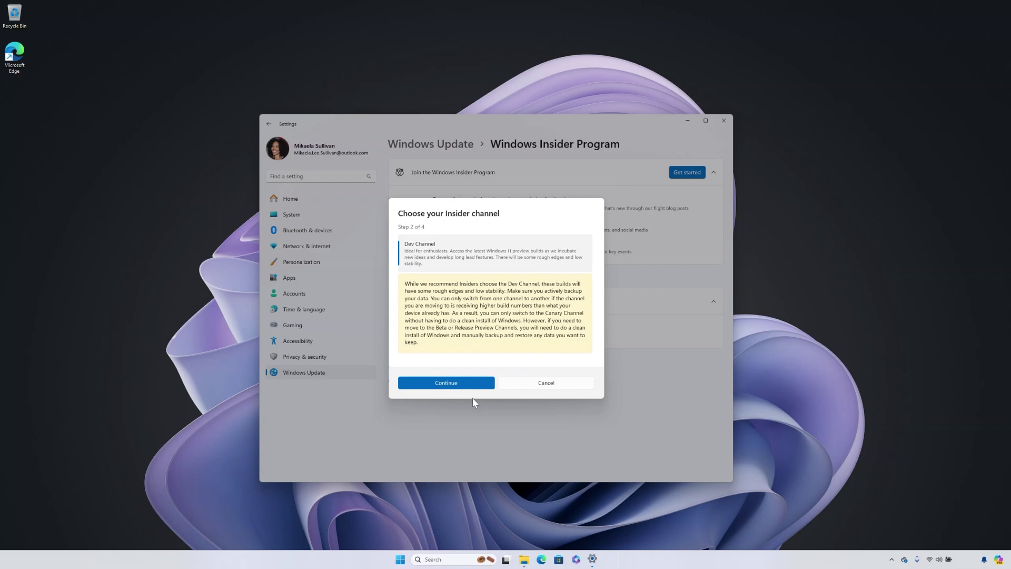
{"action": "left_click", "coordinate": [456, 384]}
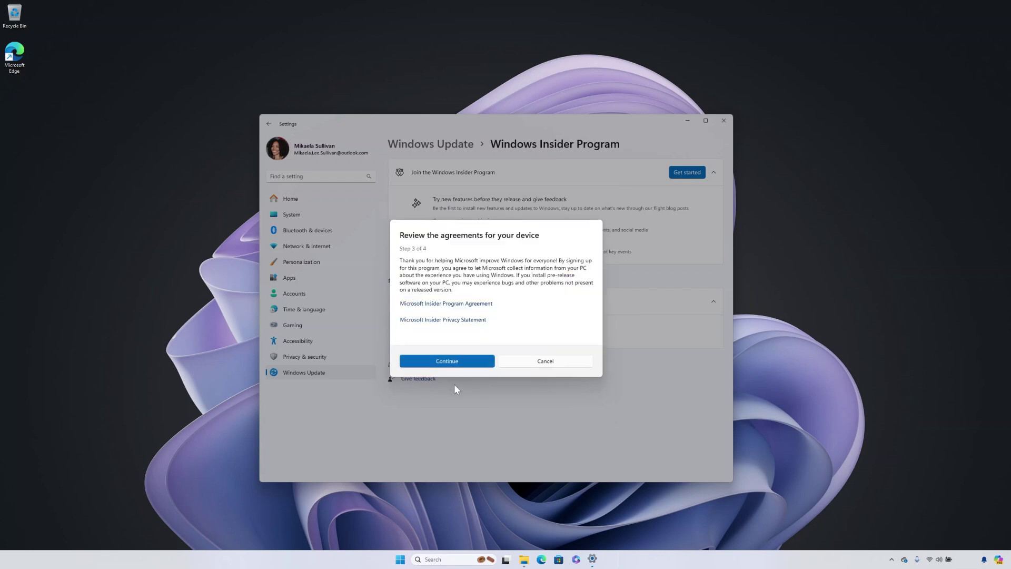
{"action": "left_click", "coordinate": [442, 362]}
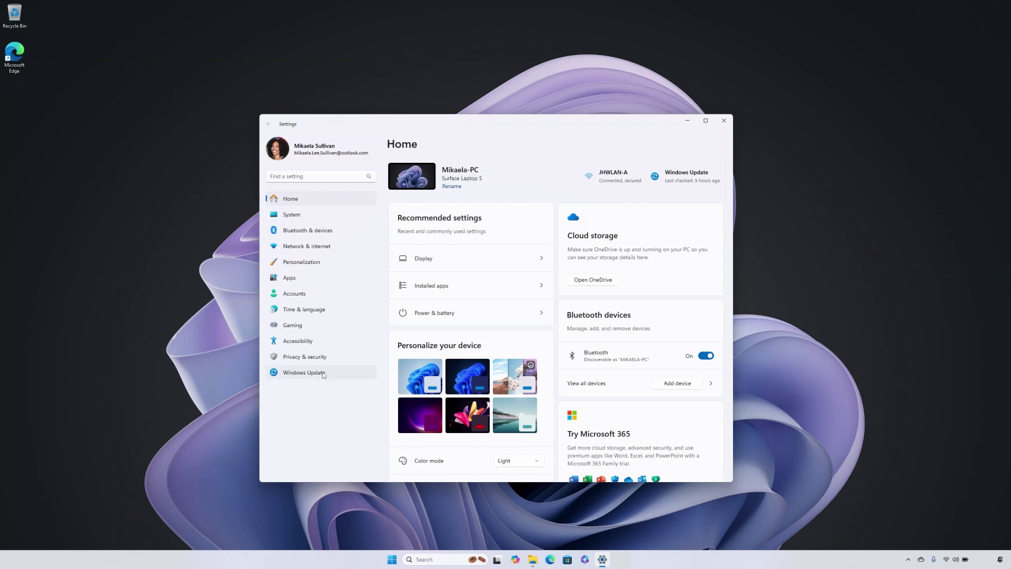
Step: Return to the Windows Update page in Settings
{"action": "left_click", "coordinate": [320, 372]}
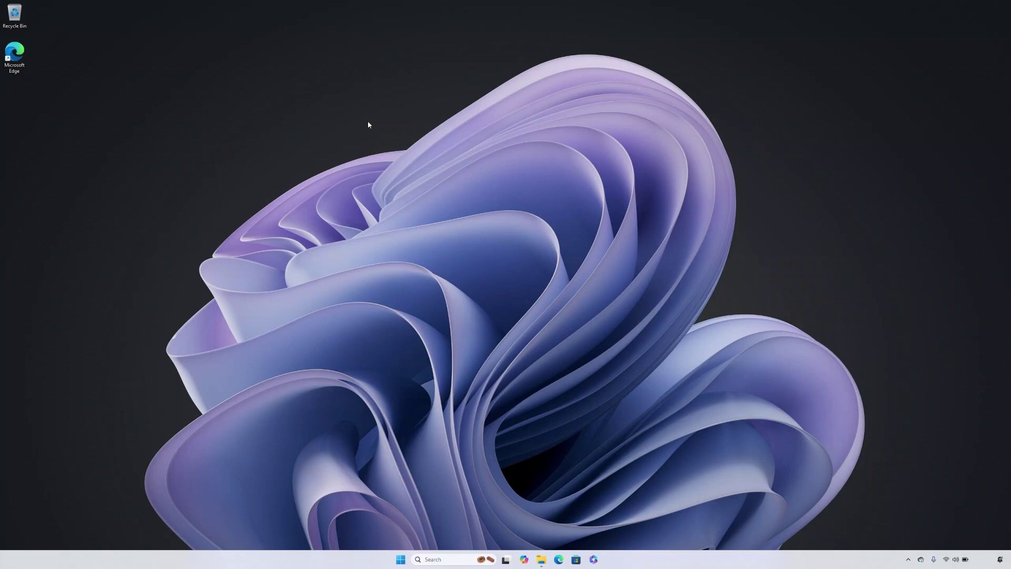
Step: Launch Feedback Hub with Win+F and view its Home, Quests, Achievements and Announcements pages
{"action": "key", "text": "super+f"}
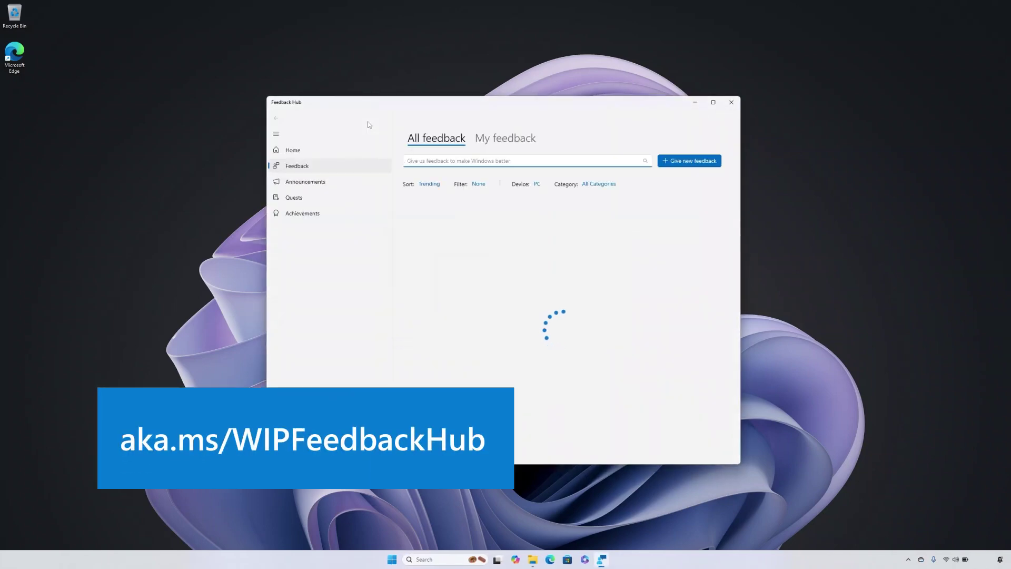
{"action": "left_click", "coordinate": [363, 150]}
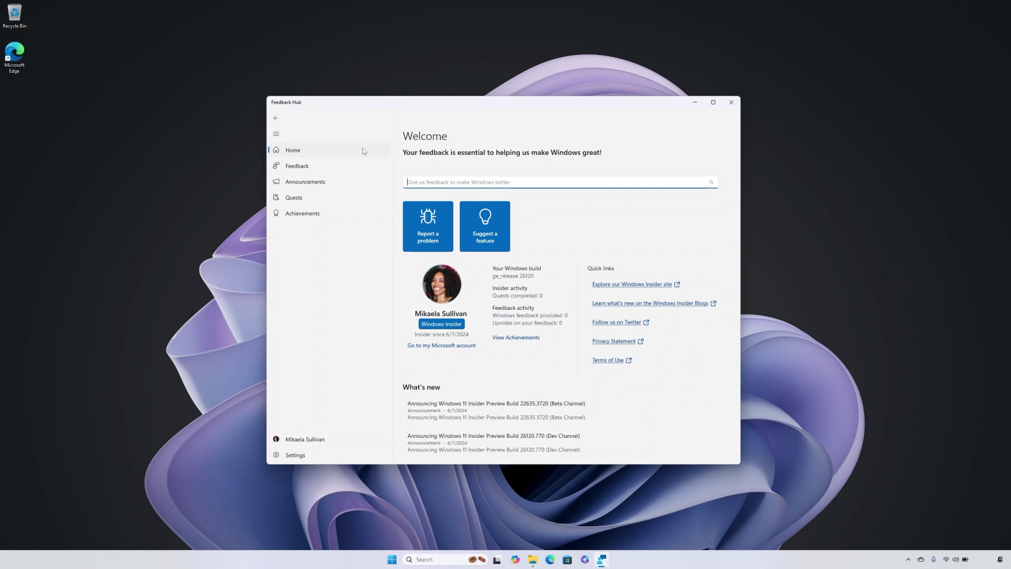
{"action": "left_click", "coordinate": [357, 199]}
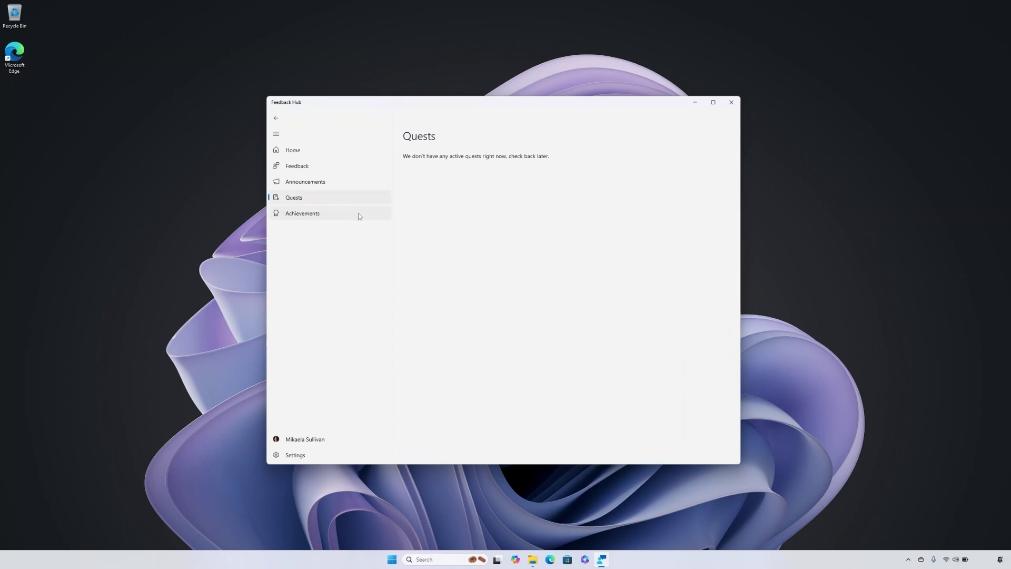
{"action": "left_click", "coordinate": [359, 214]}
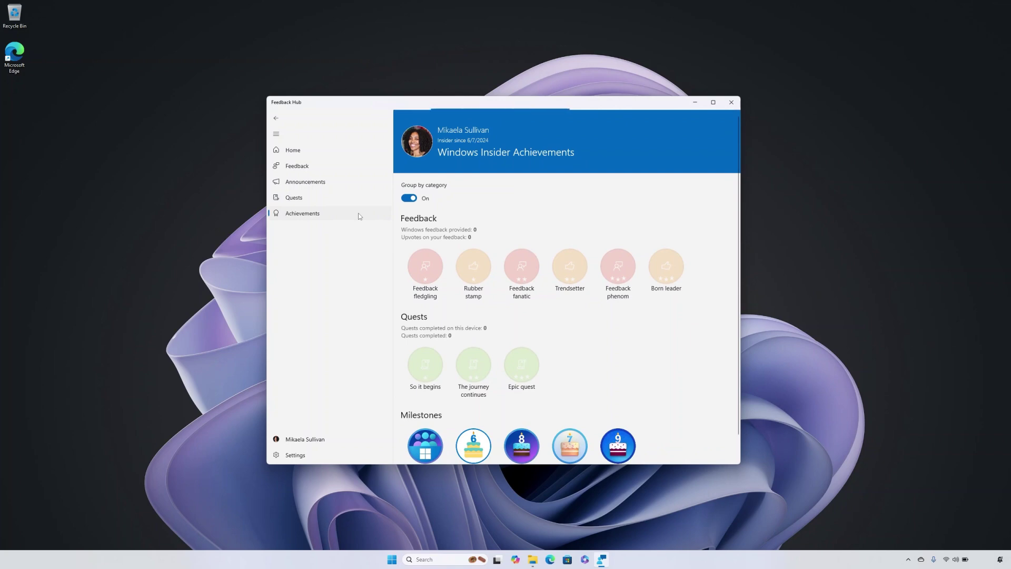
{"action": "left_click", "coordinate": [353, 182]}
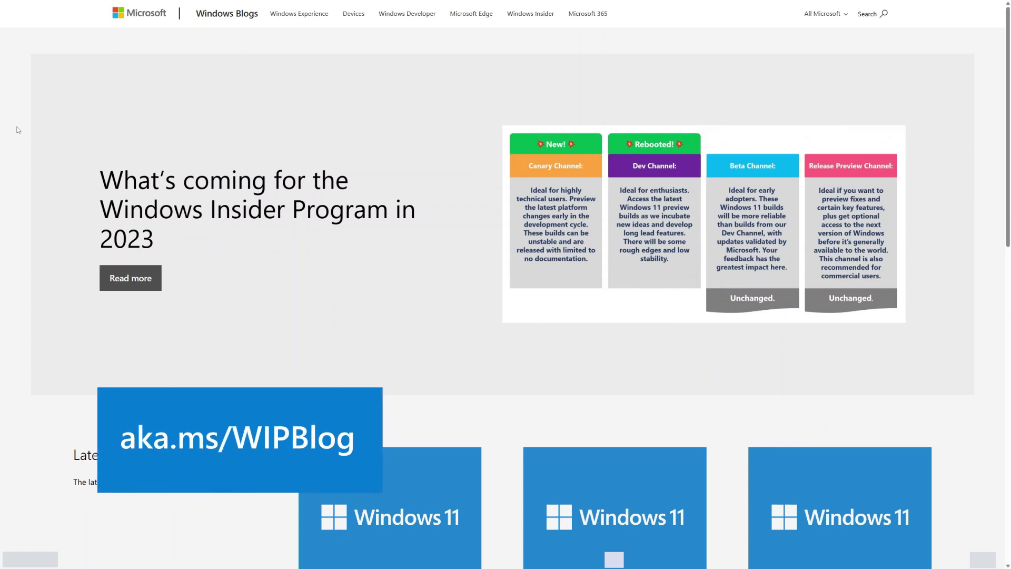
Step: Scroll the Windows Insider Blog down to the latest Insider Preview build posts
{"action": "scroll", "coordinate": [17, 130], "scroll_direction": "down", "scroll_amount": 10}
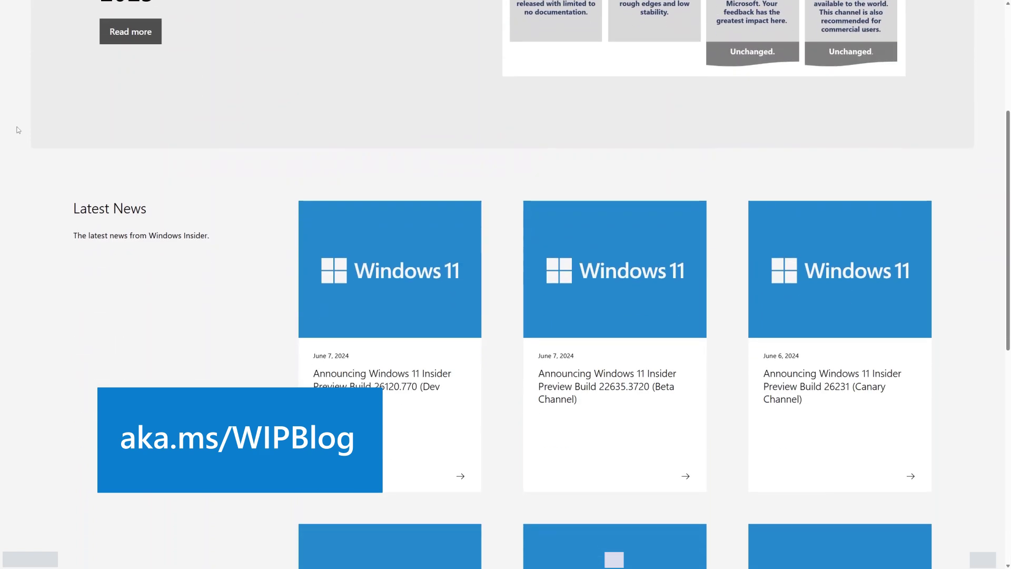
{"action": "scroll", "coordinate": [18, 130], "scroll_direction": "down", "scroll_amount": 1}
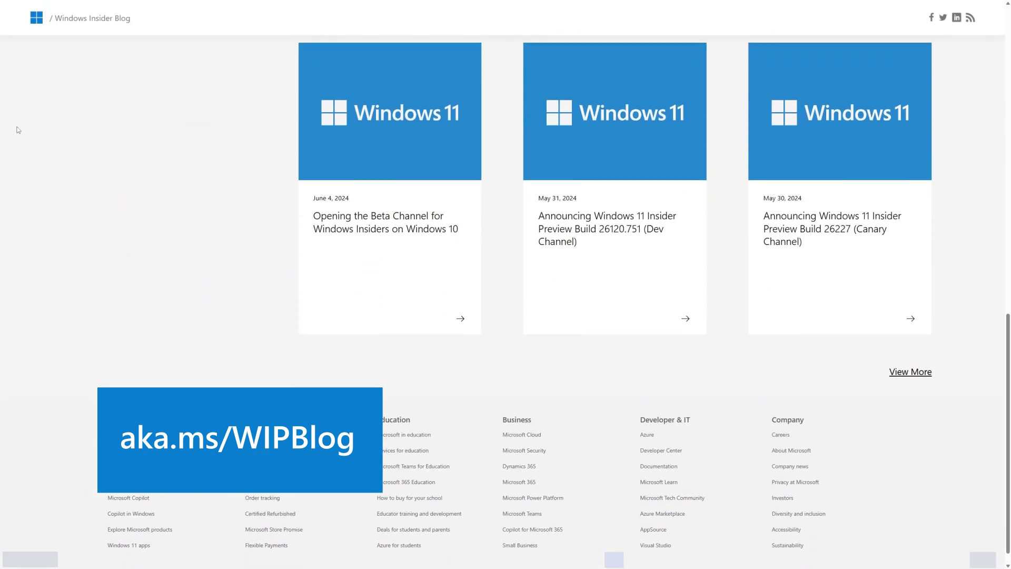